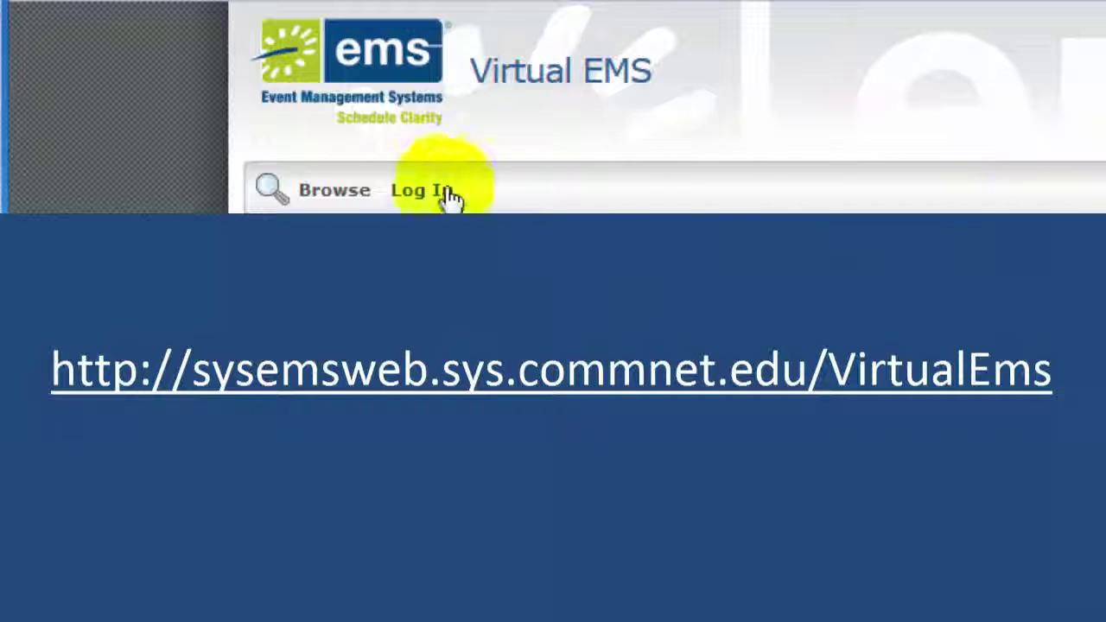
Log in to Virtual EMS and bring up the Reservations list of request forms.
left_click(424, 192)
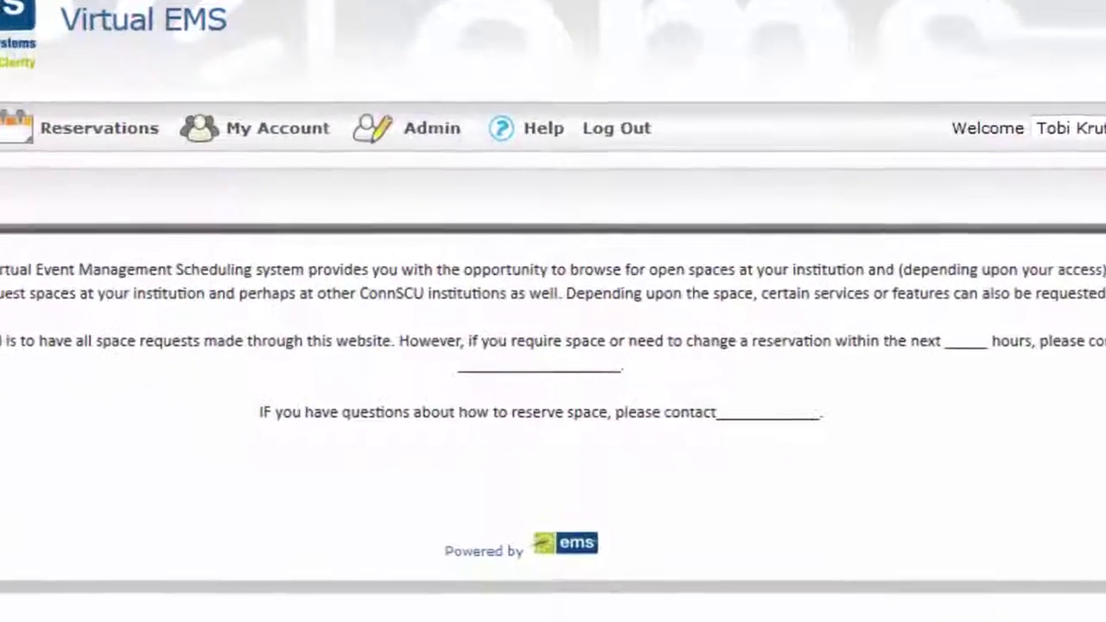
mouse_move(770, 146)
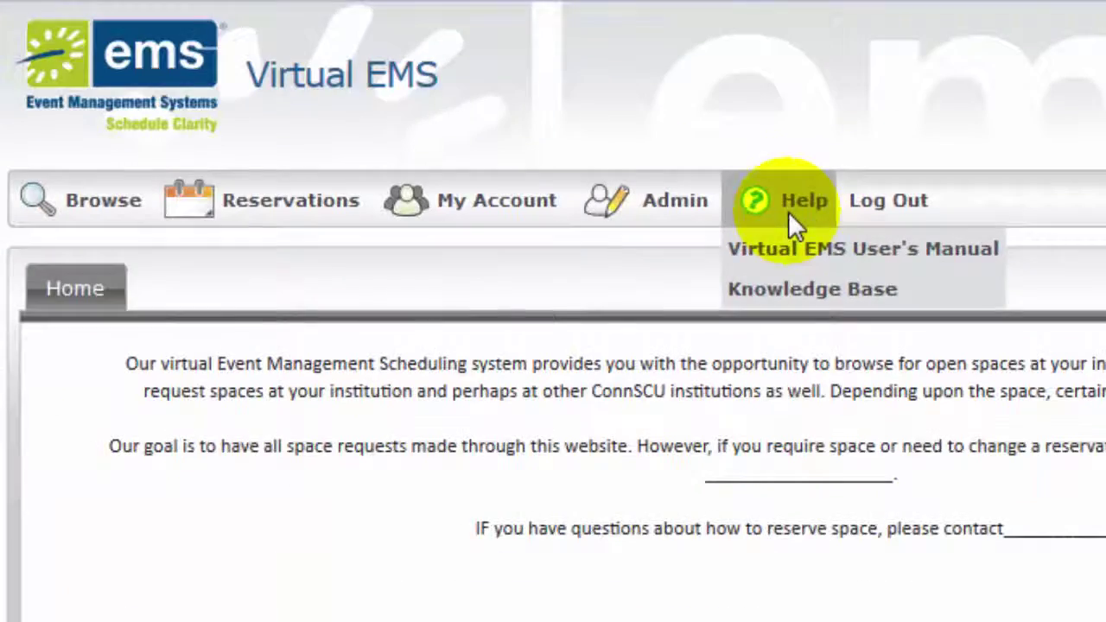
mouse_move(285, 198)
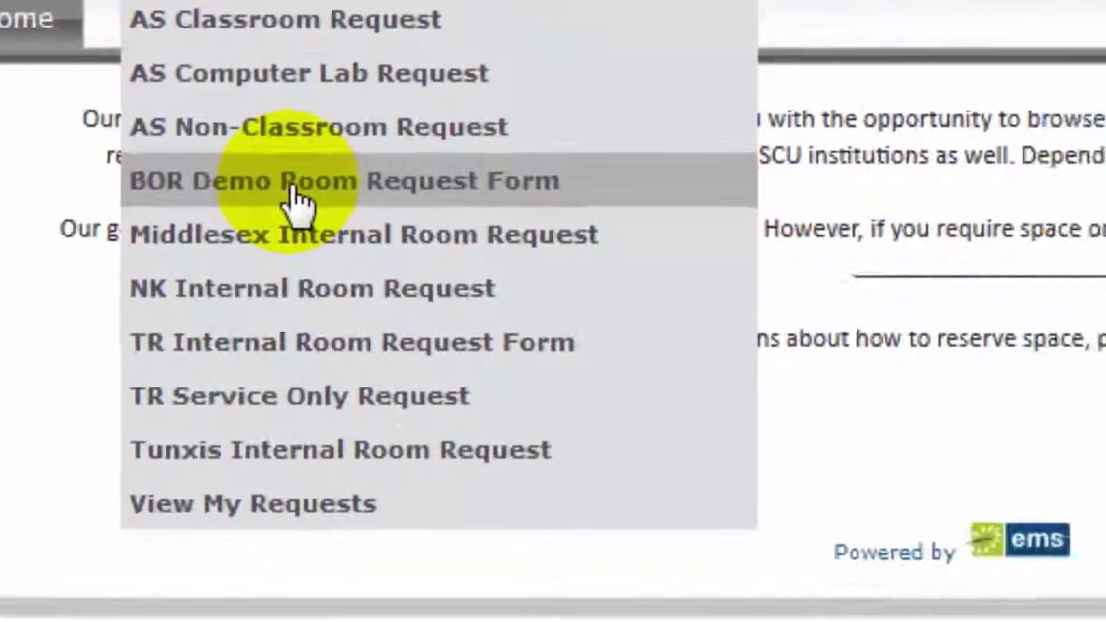
Start the BOR Demo Room Request Form and preview its monthly and random-date recurrence options.
left_click(497, 275)
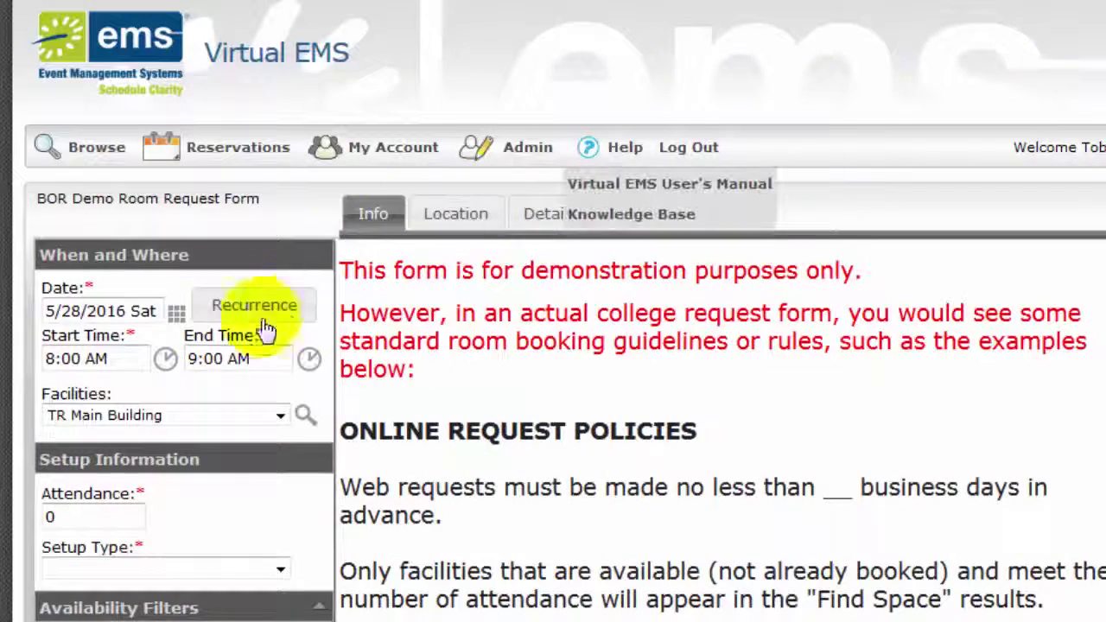
left_click(232, 316)
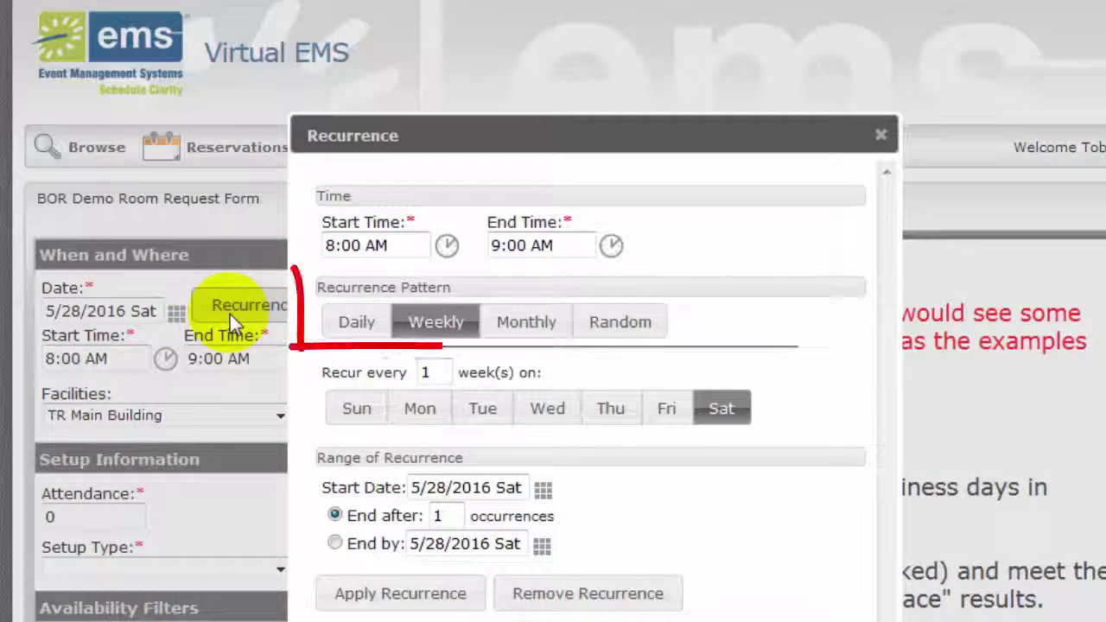
left_click(526, 322)
left_click(620, 324)
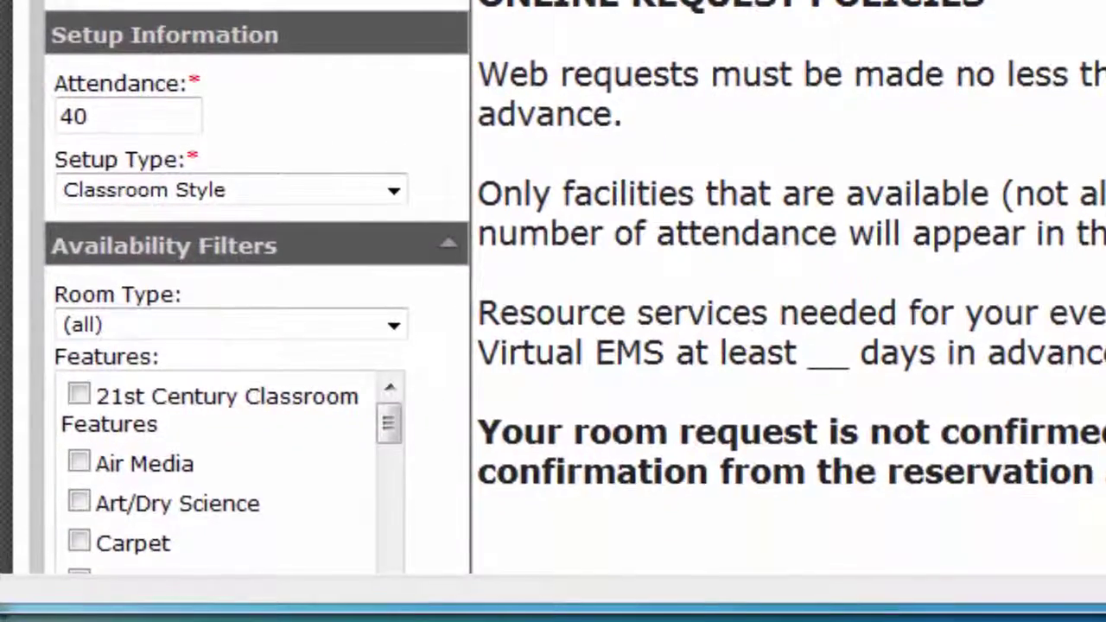
Filter for rooms with Computer PC, Instructor Station and Whiteboard, then search available space.
left_click(91, 414)
scroll(389, 467, "down", 3)
left_click(91, 334)
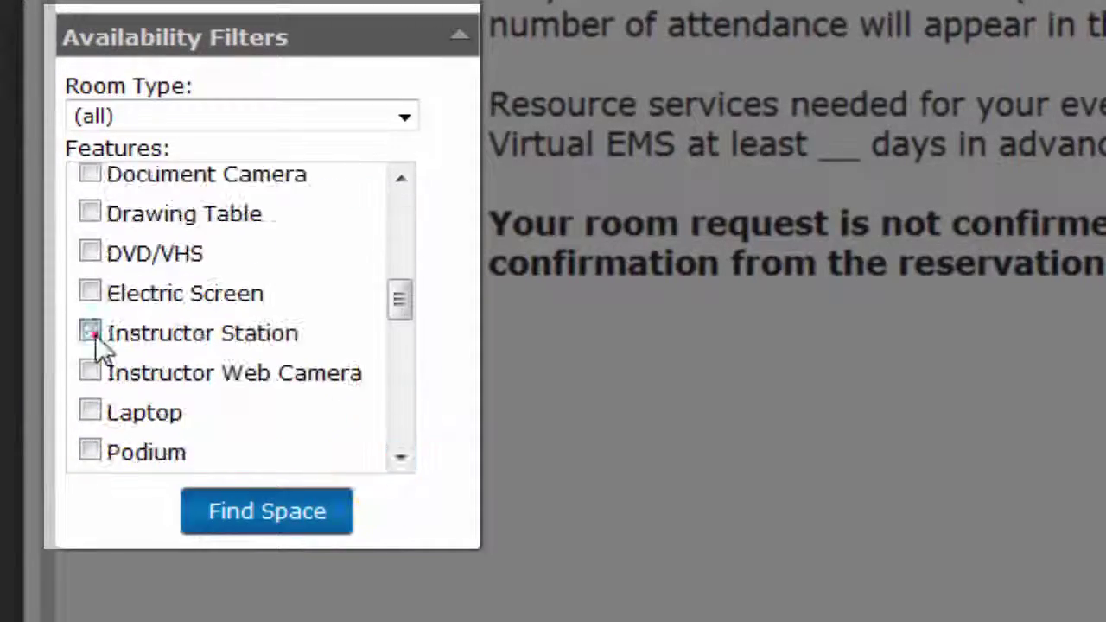
scroll(90, 216, "down", 8)
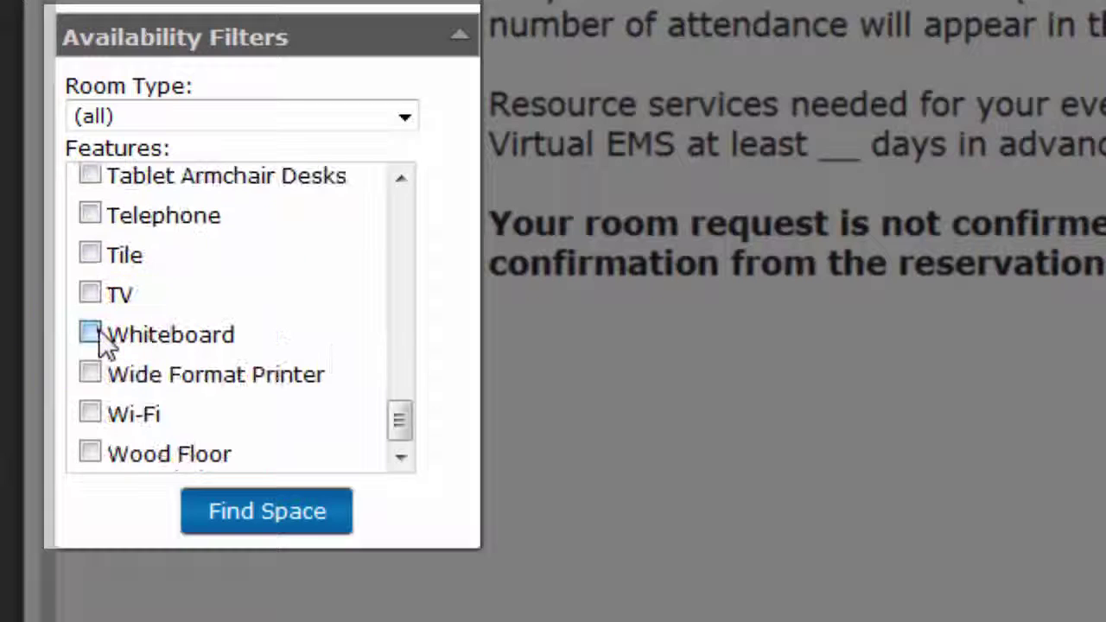
left_click(97, 334)
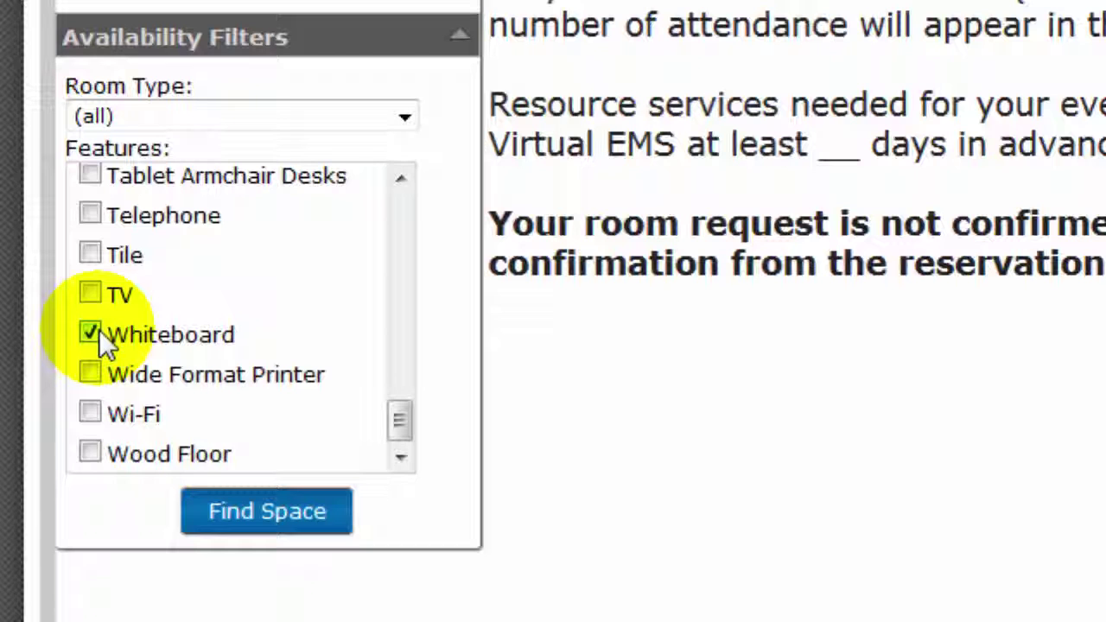
left_click(273, 529)
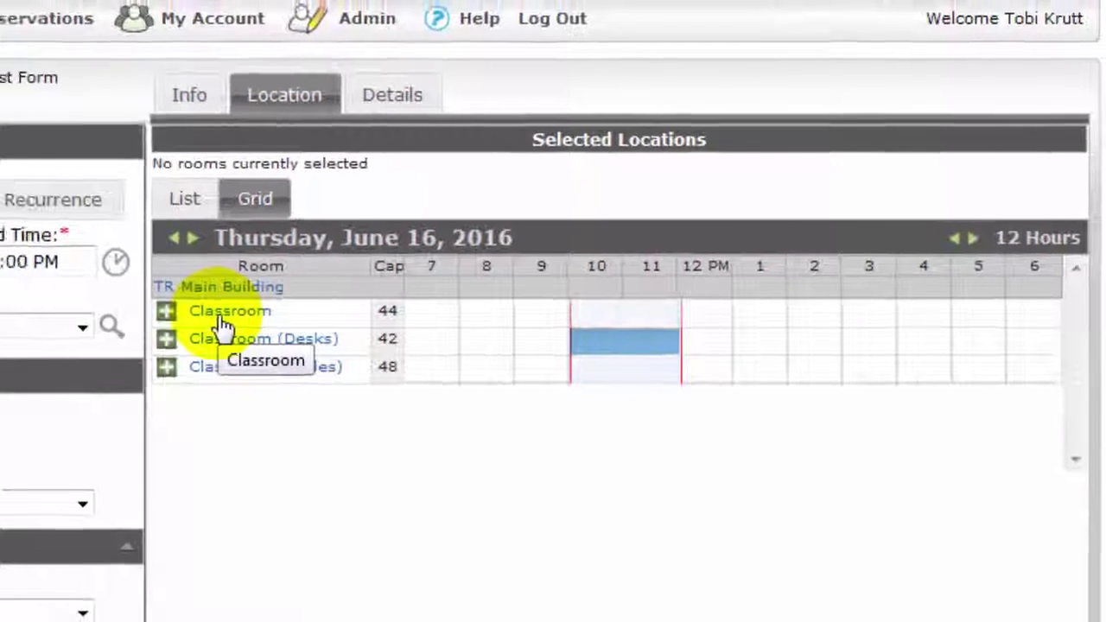
Check the Classroom room's features and availability, then add it to the selected locations.
left_click(131, 312)
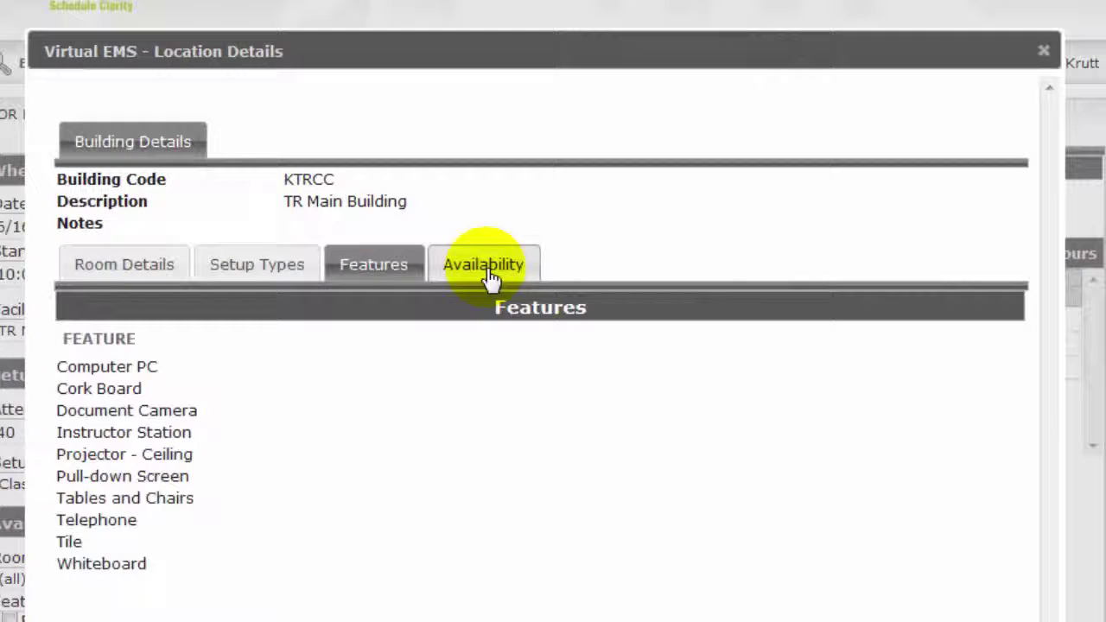
left_click(491, 276)
left_click(1043, 50)
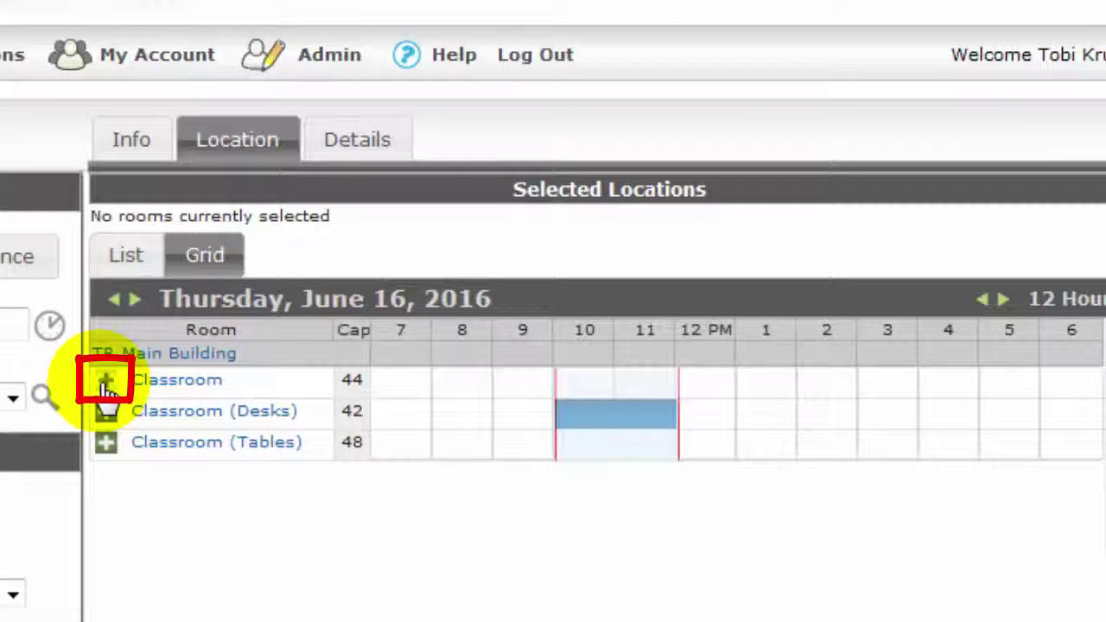
left_click(102, 382)
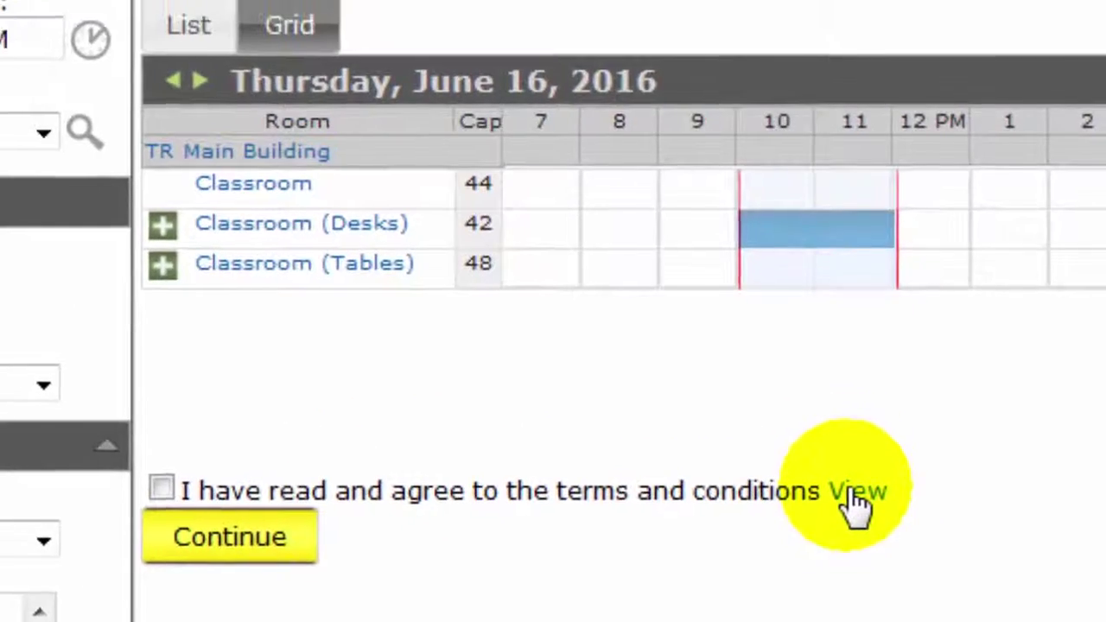
Read and accept the terms and conditions, then continue to the event details.
left_click(847, 391)
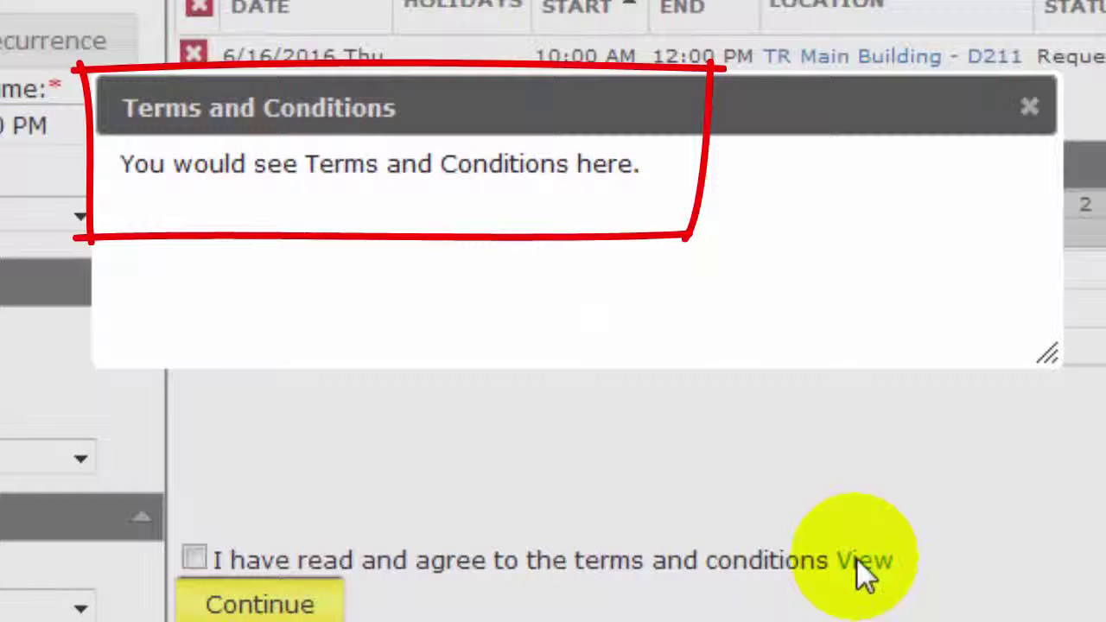
left_click(1029, 106)
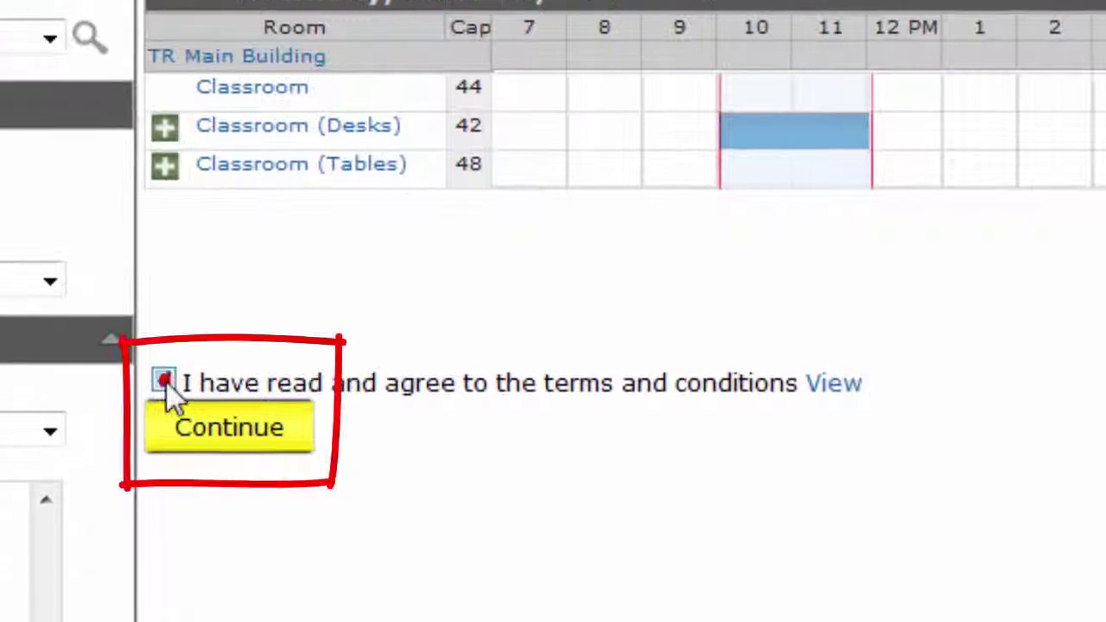
left_click(195, 559)
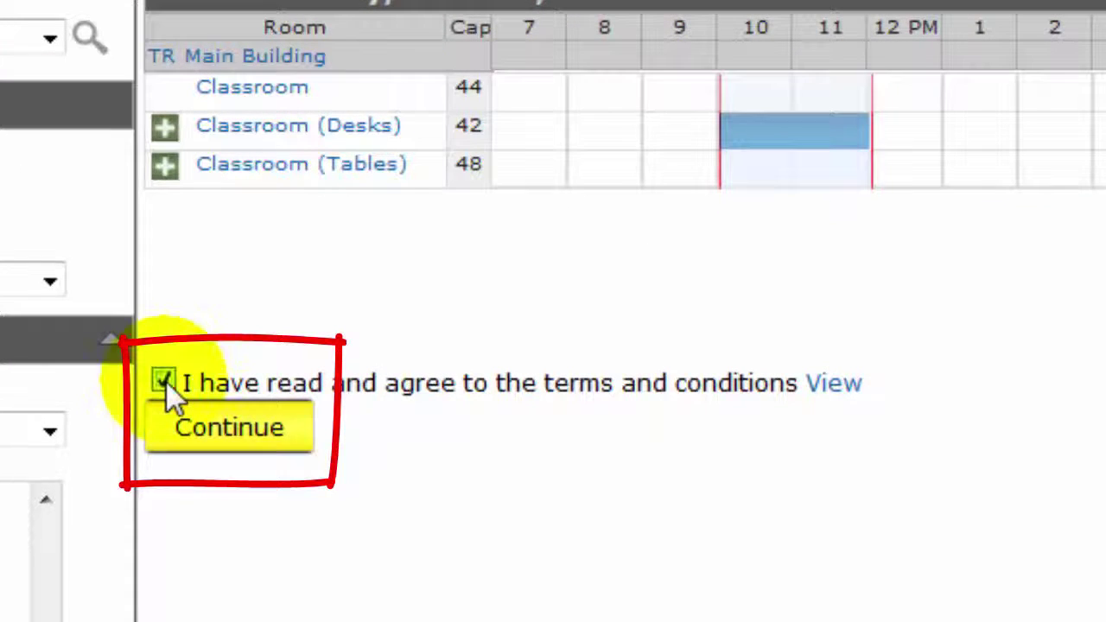
left_click(227, 445)
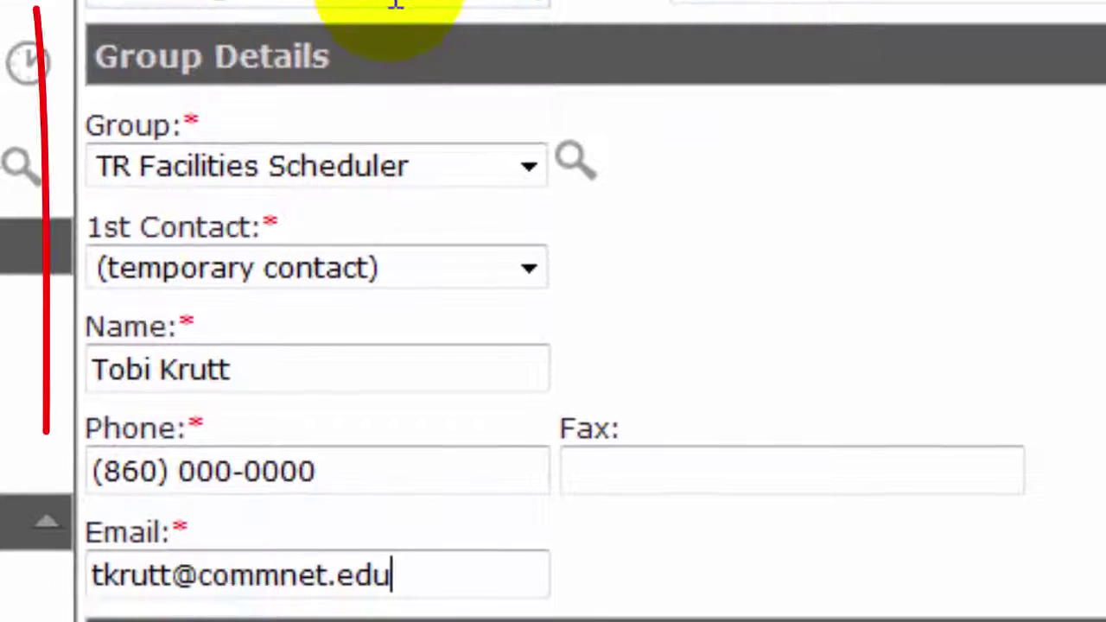
left_click(529, 169)
left_click(529, 168)
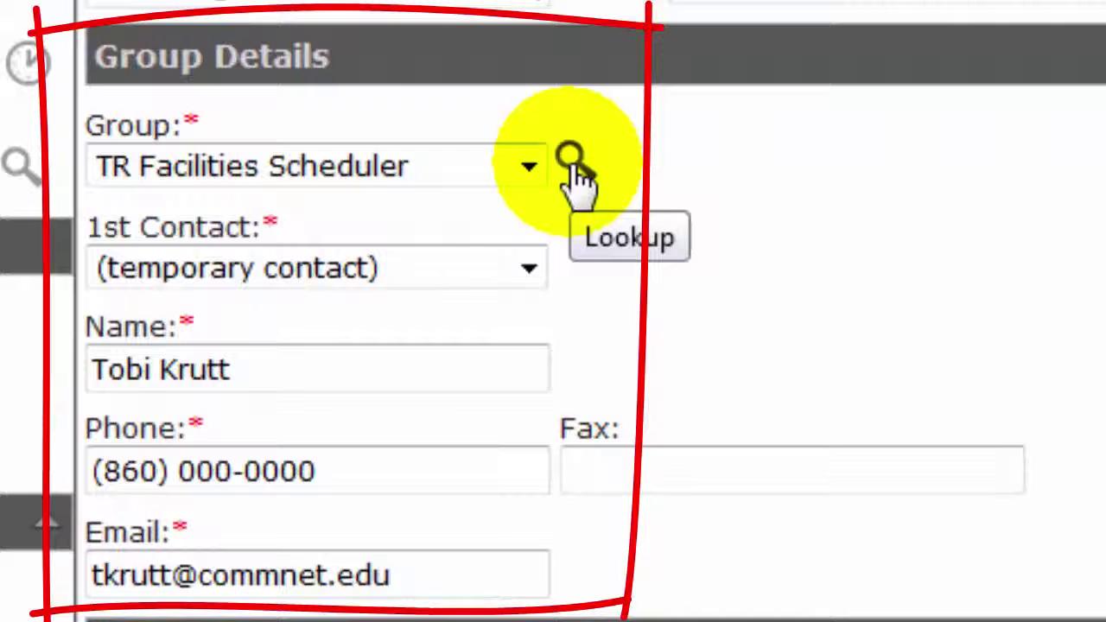
left_click(530, 271)
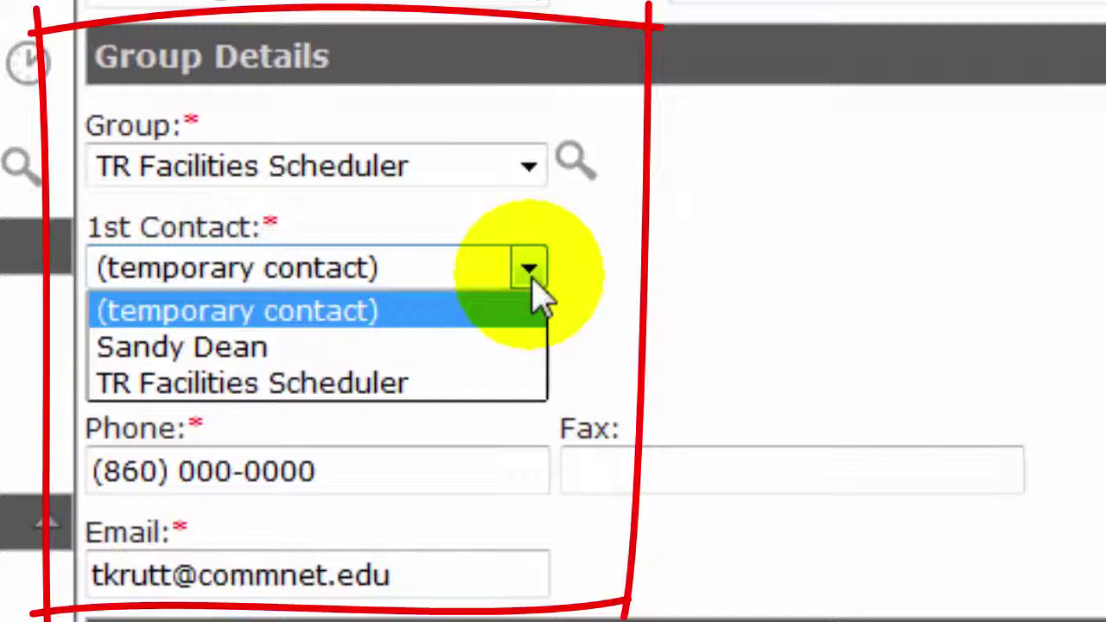
left_click(532, 278)
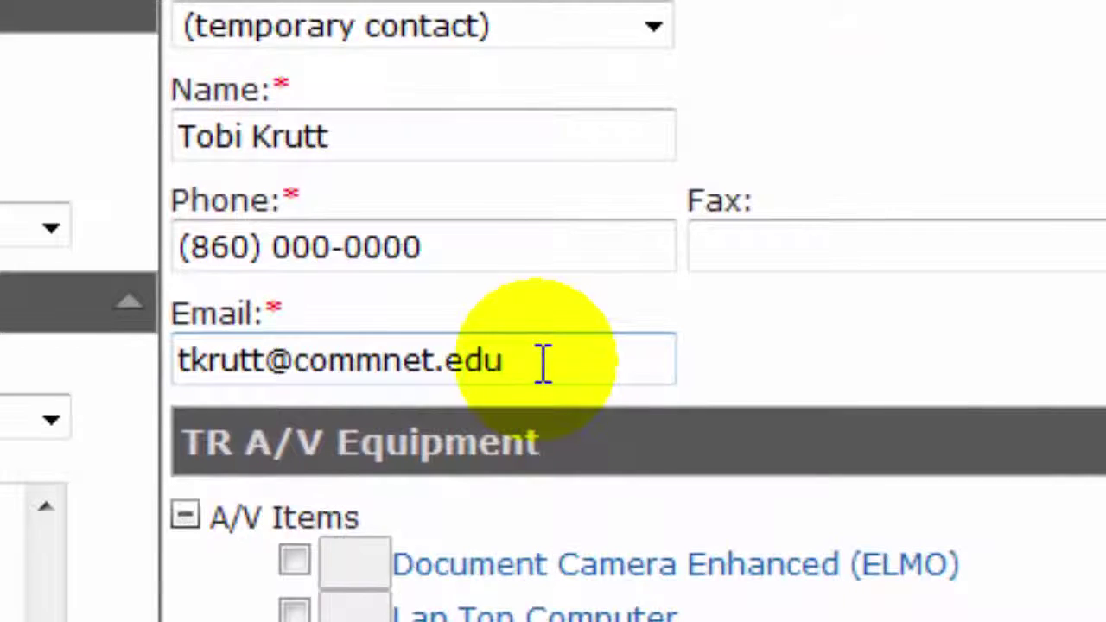
scroll(543, 363, "down", 5)
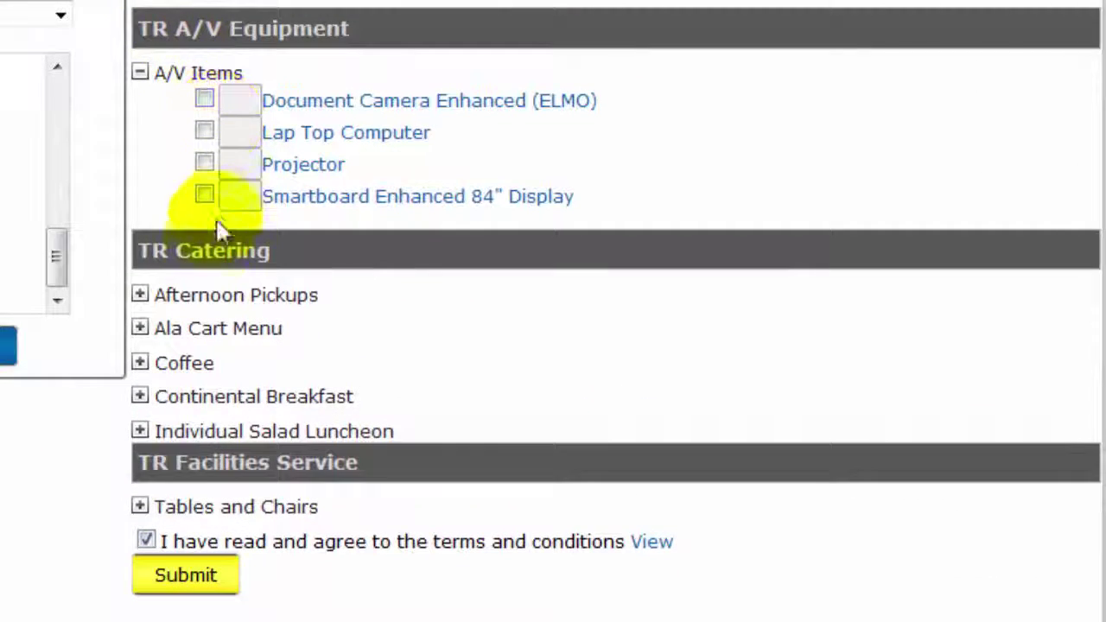
Order one Coffee and Decaffeinated Coffee package, paste set-up instructions, and submit the request.
left_click(140, 363)
left_click(204, 389)
right_click(275, 457)
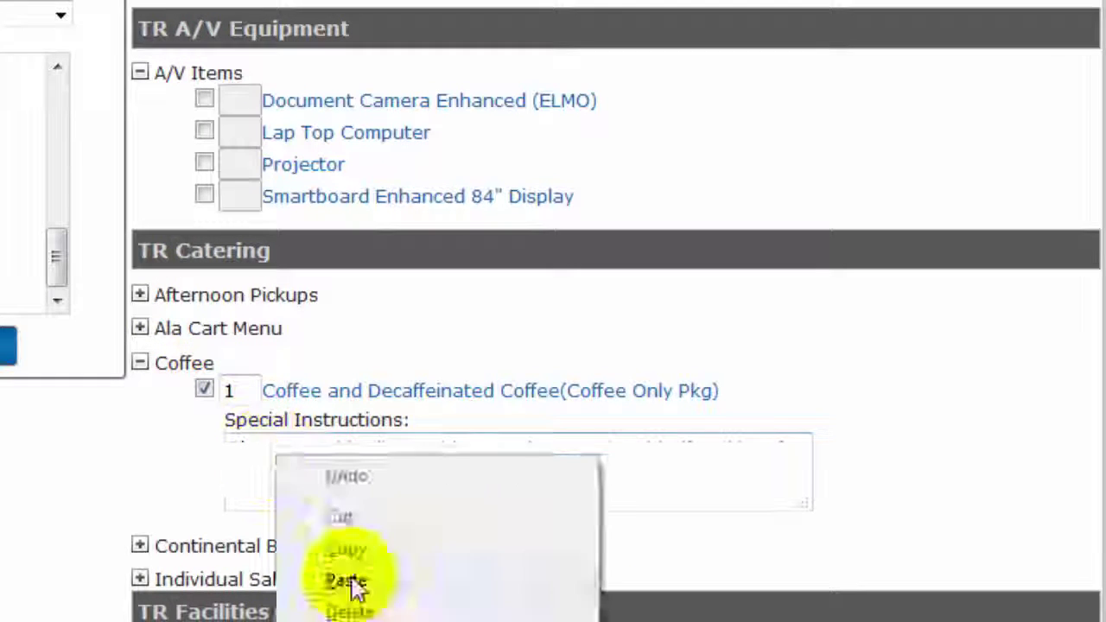
left_click(351, 585)
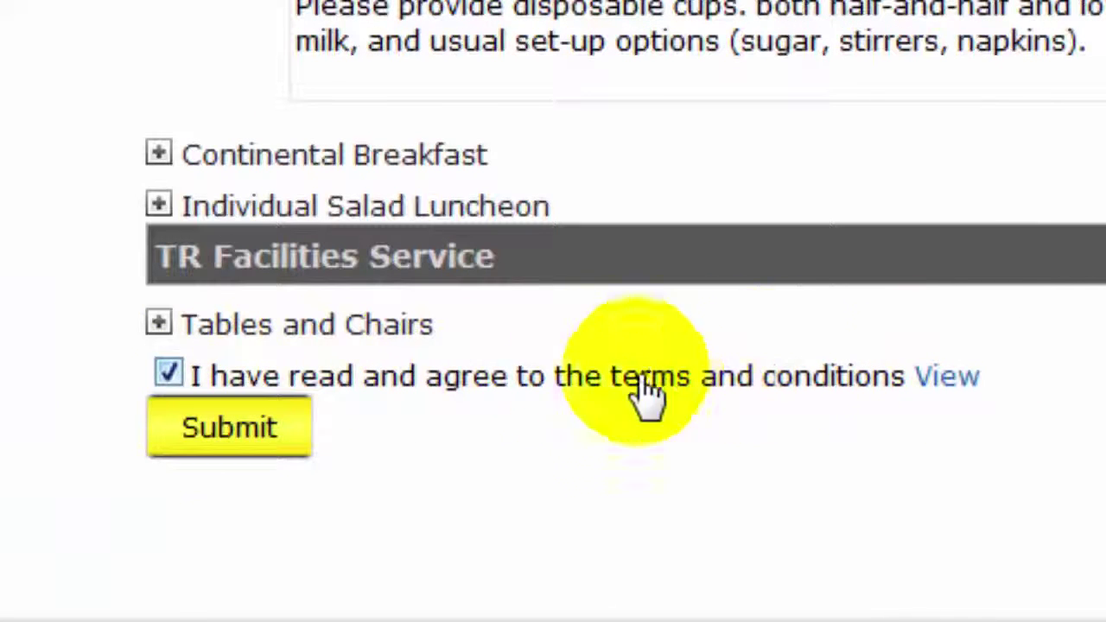
left_click(220, 428)
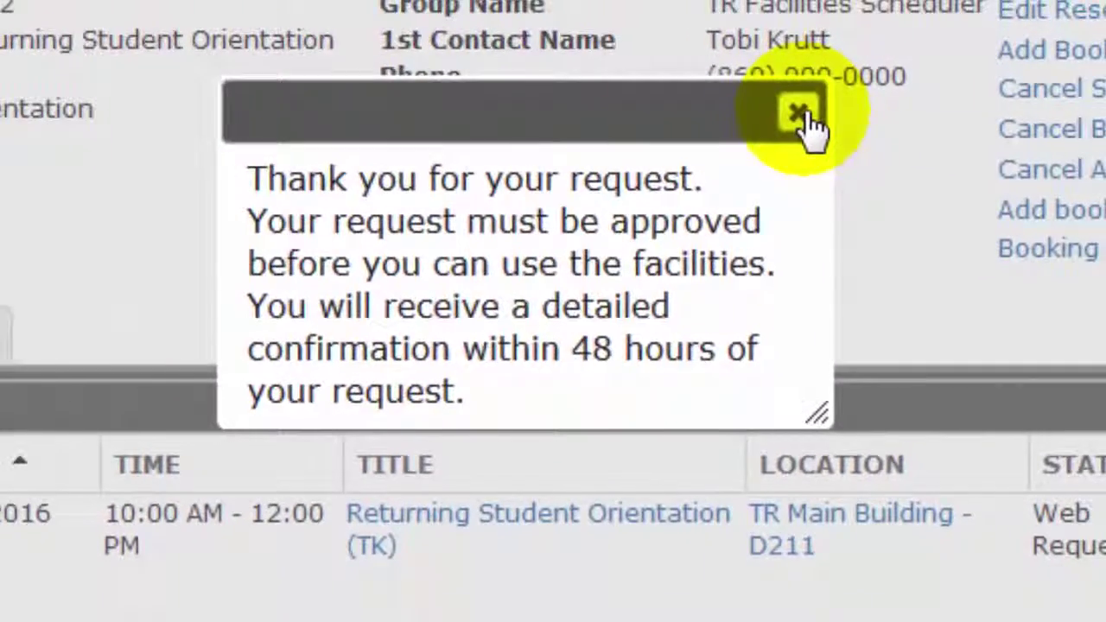
Close the thank-you notice to show the Returning Student Orientation reservation and its bookings.
left_click(873, 112)
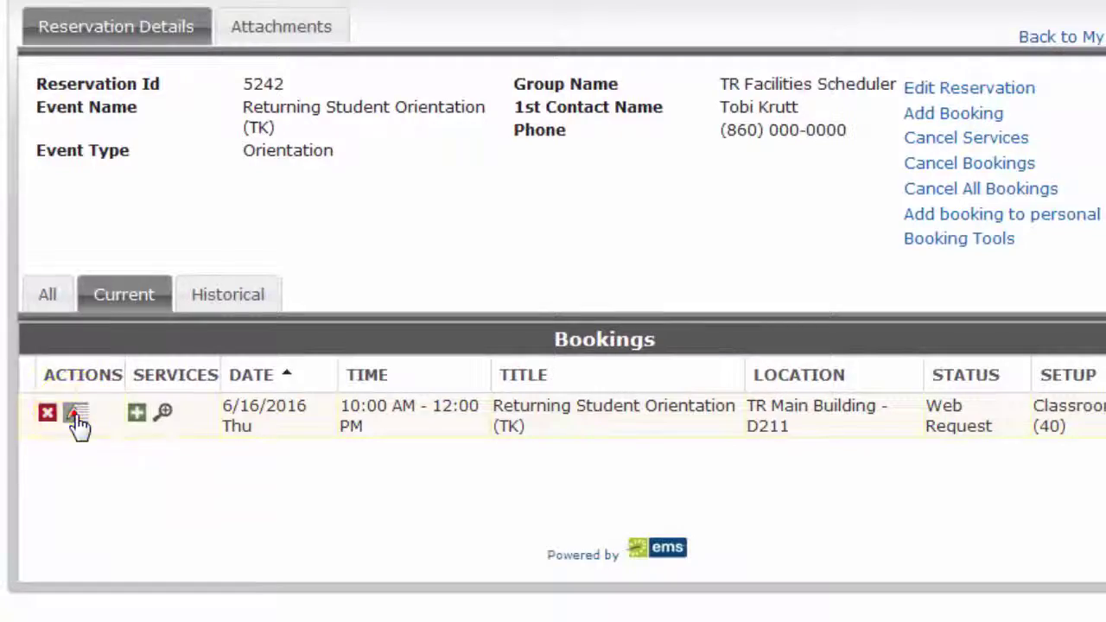
Look at the booking's edit view, return to the reservation, then open View My Requests.
left_click(77, 422)
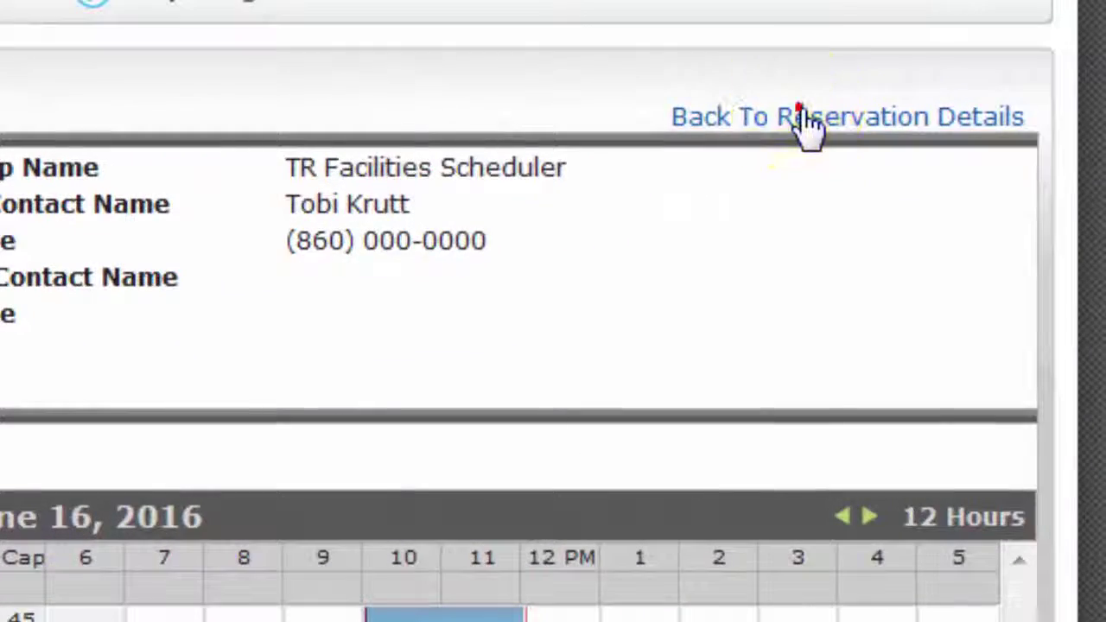
left_click(1041, 37)
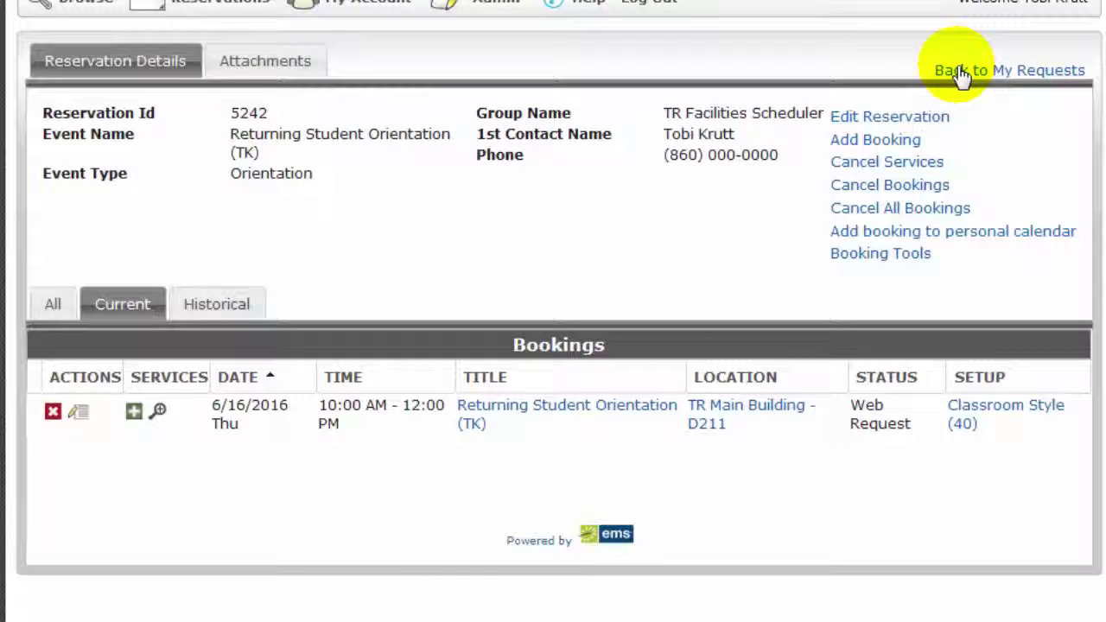
mouse_move(221, 1)
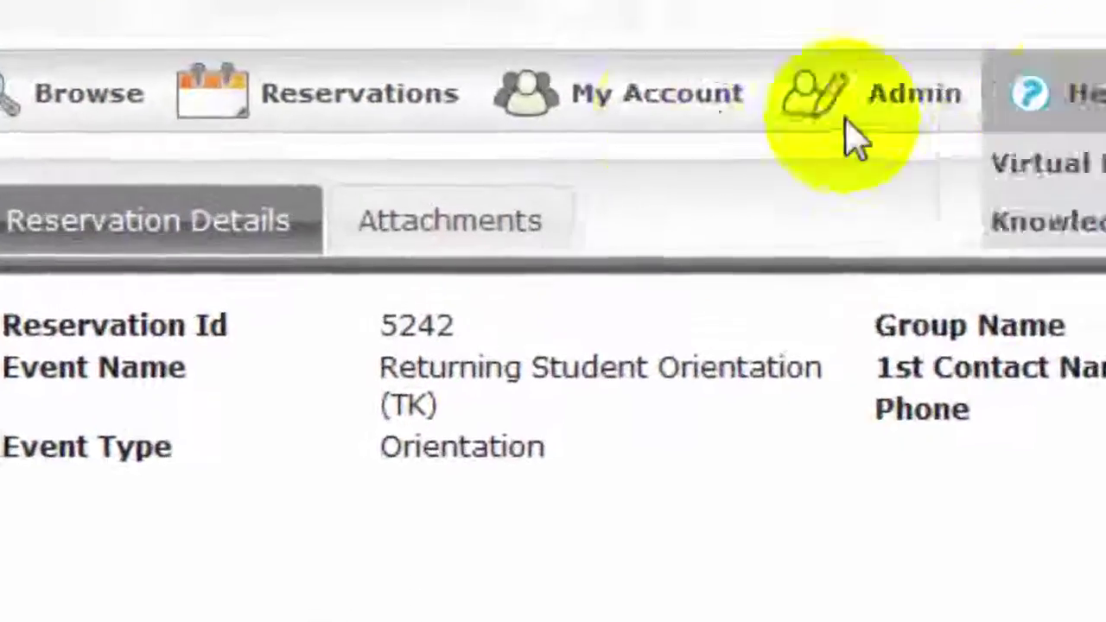
mouse_move(197, 85)
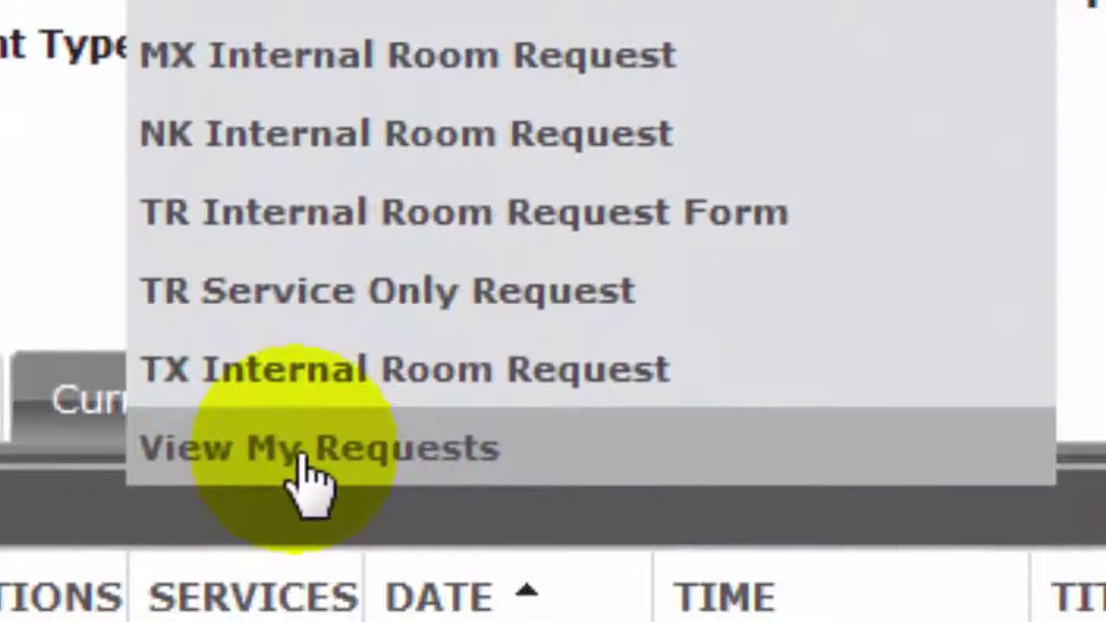
left_click(302, 459)
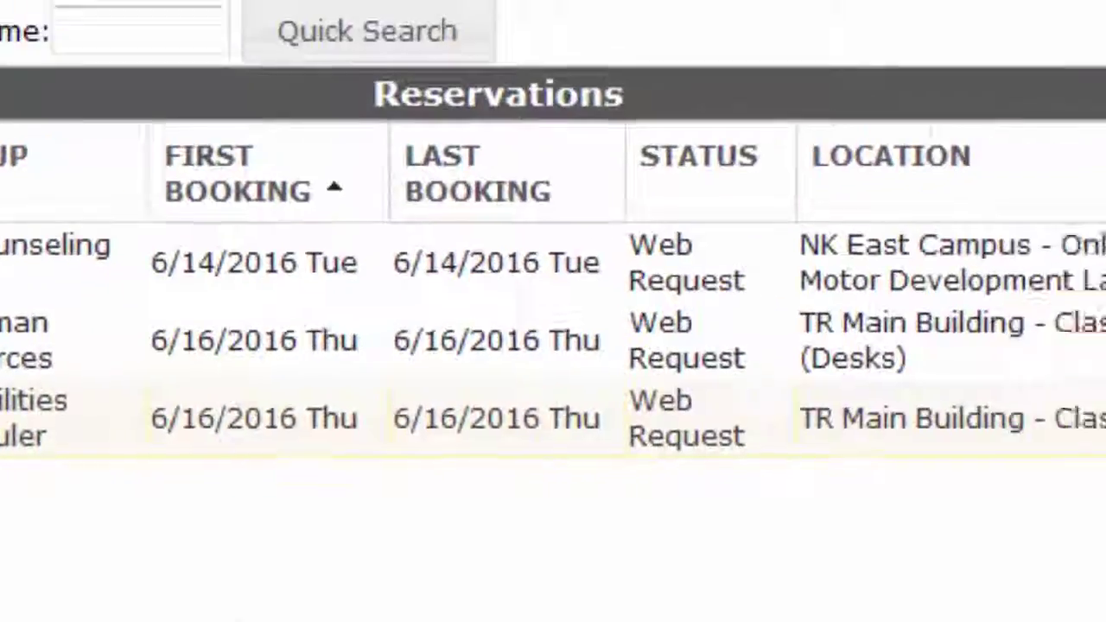